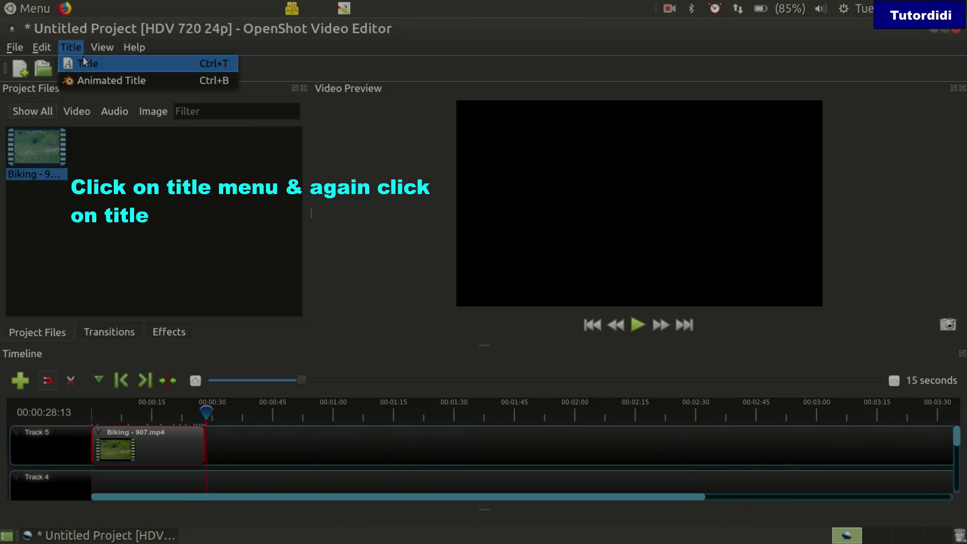
Create a new title from the Standard 3 template and open it in the advanced editor
click(116, 62)
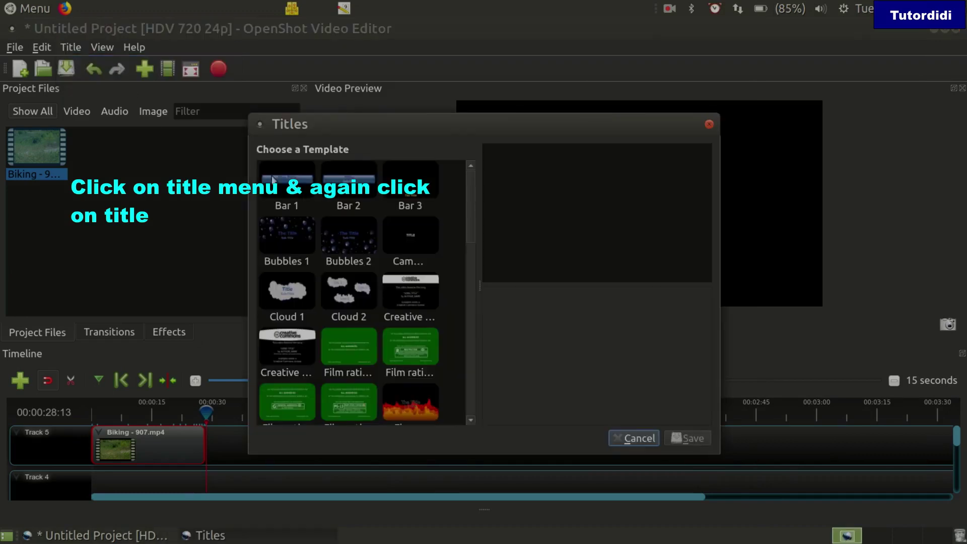
scroll(358, 257, down, 15)
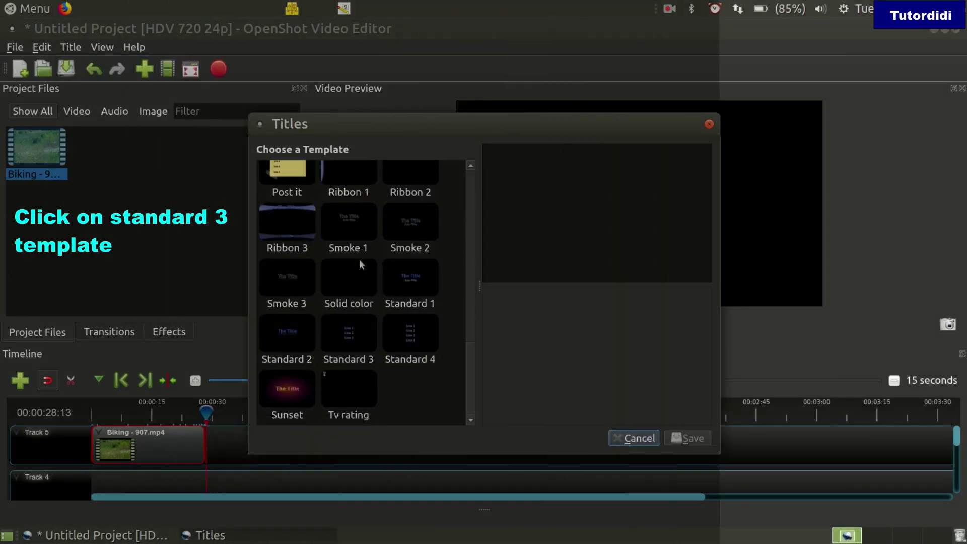
click(370, 342)
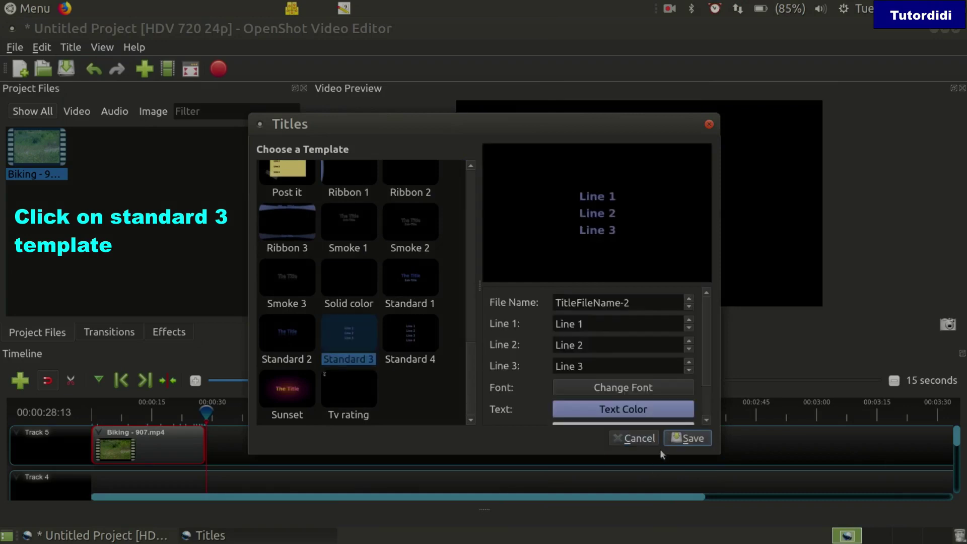
scroll(594, 411, down, 2)
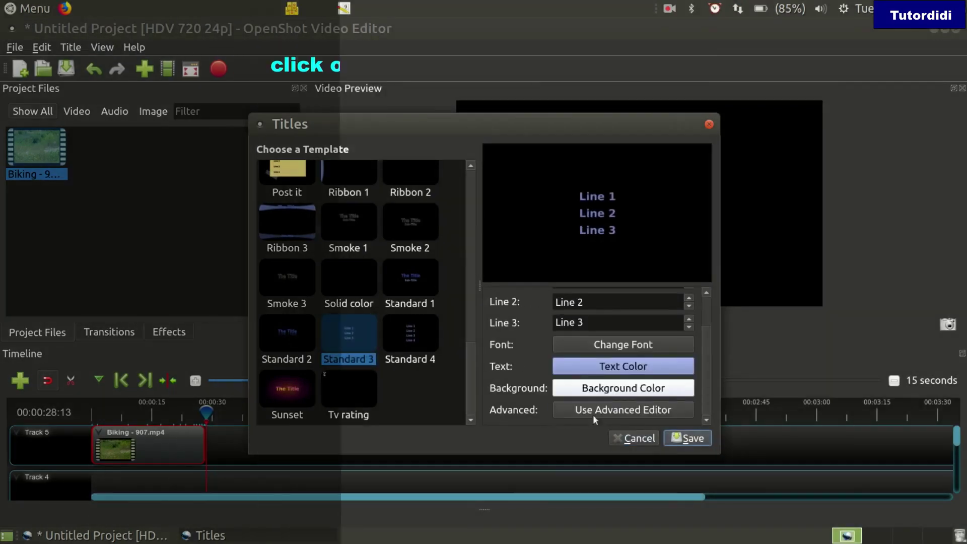
click(654, 412)
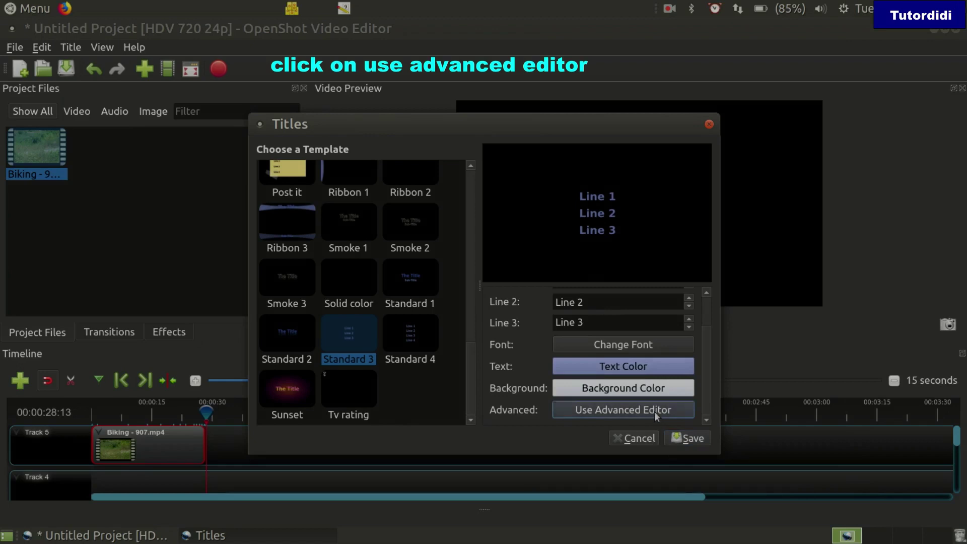
Replace the "Line 1" text with "Director" and reduce its font size to about 56
key(t)
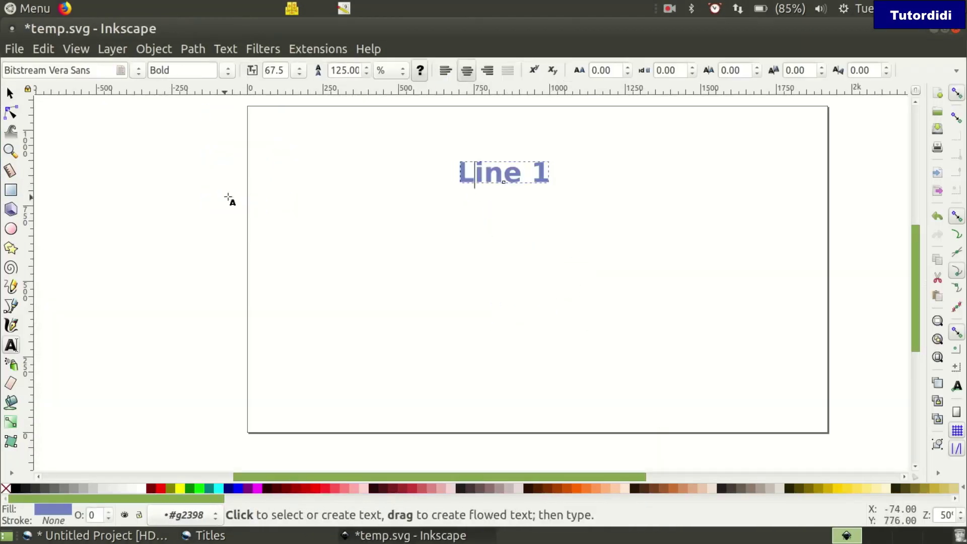
key(ctrl+a)
text(Director)
click(272, 470)
Copy the Director heading and turn the copy into a smaller "Director's name" line of about size 40 beneath it
right_click(479, 176)
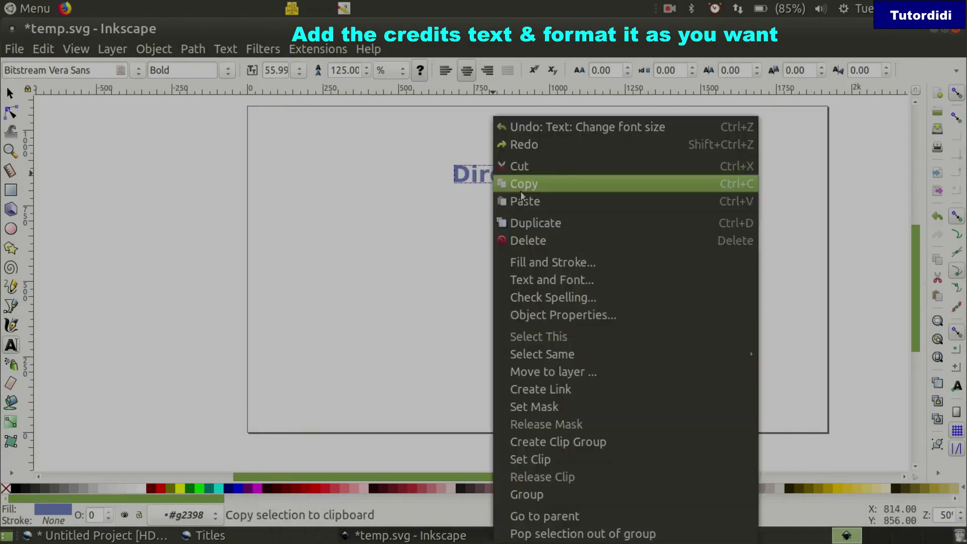
click(520, 185)
key(ctrl+v)
drag(490, 185, 472, 324)
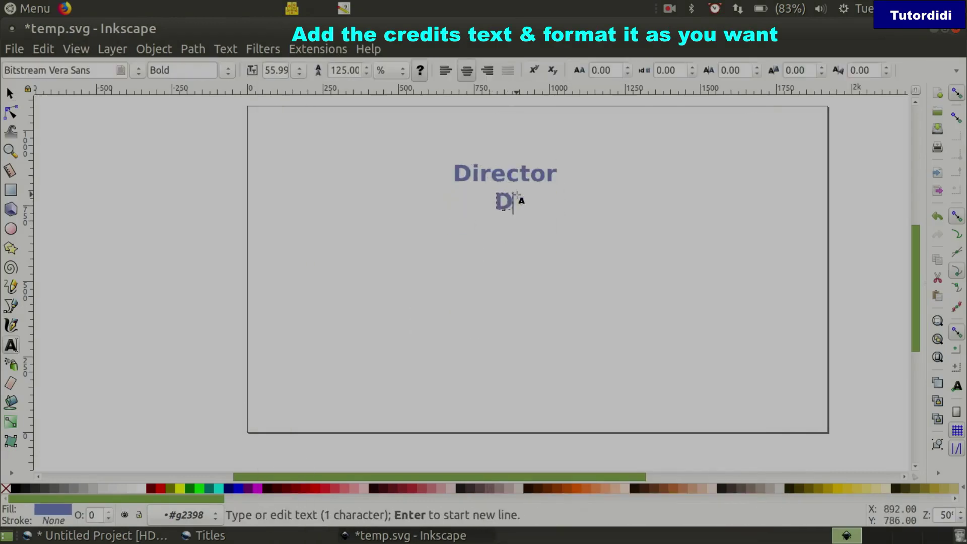
text(irector's name)
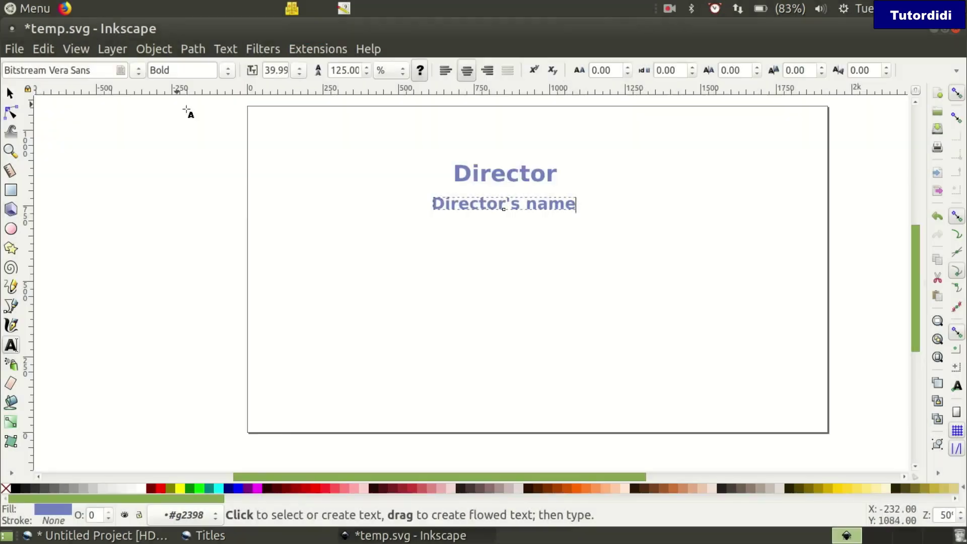
Paste another heading copy, change its text to "Producer" and place it below the director's lines
click(10, 94)
key(ctrl+v)
double_click(453, 254)
key(ctrl+a)
text(Producer)
key(F1)
drag(453, 254, 515, 237)
Add a "Producer's name" line below the Producer heading and move the four credit lines up towards the top centre of the page
key(ctrl+v)
double_click(440, 326)
key(ctrl+a)
text(Producer's name)
key(F1)
drag(437, 337, 512, 268)
click(506, 233)
drag(408, 156, 591, 275)
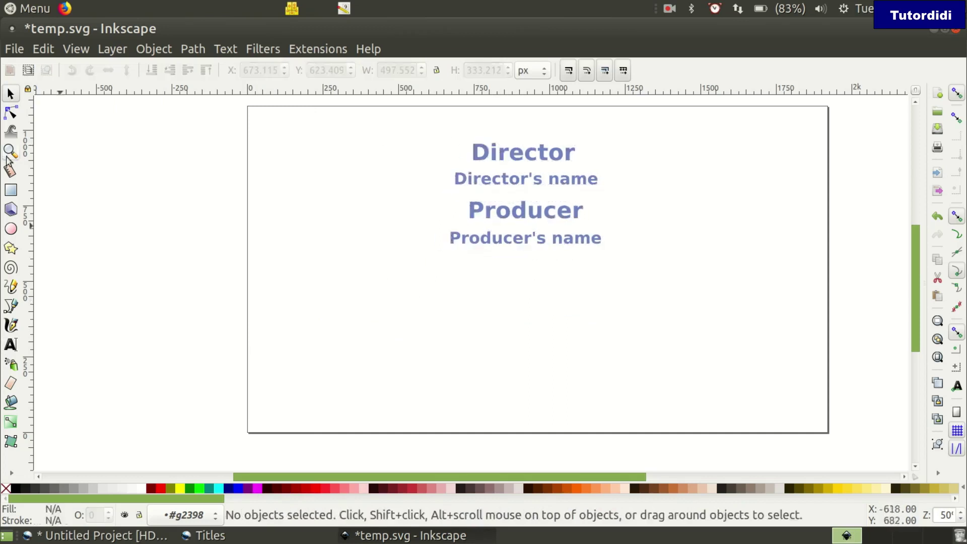
Add a "CAST" heading and place it centred below the producer's lines
key(F8)
click(396, 333)
text(CAST)
key(F1)
drag(451, 316, 527, 274)
Add the text "Character 1: Actor name" at font size 36 and place it below the CAST heading
key(F8)
click(352, 322)
text(Character 1: Actor name)
triple_click(276, 70)
text(36)
key(Return)
key(F1)
drag(389, 325, 529, 334)
Duplicate the Character 1 line below itself and change the copy to "Character 2: Actor name"
key(ctrl+d)
double_click(524, 334)
key(BackSpace)
text(2)
Add "Character 3: Actor name" and "Character 4: Actor name" beneath the Character 2 line, and close the drawing with its changes saved
key(ctrl+v)
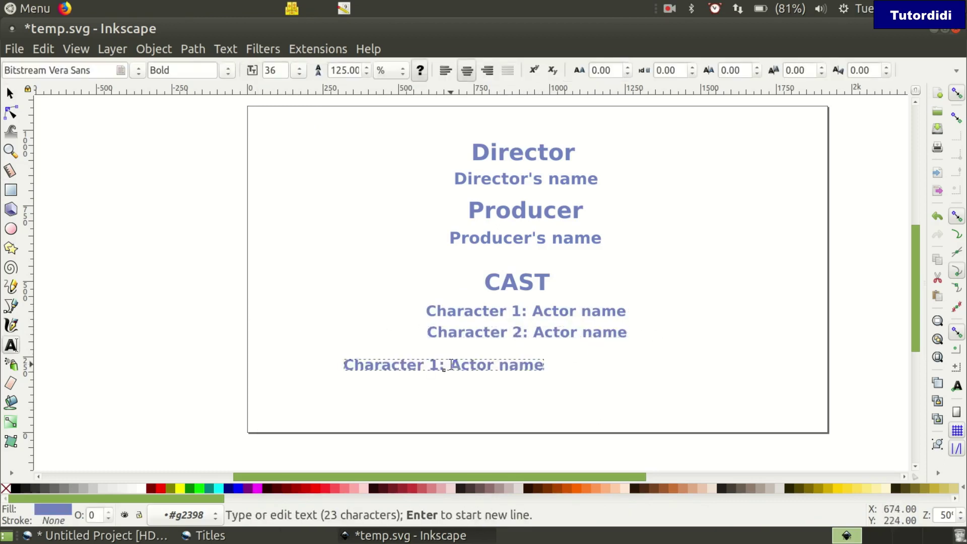
key(F1)
drag(371, 367, 456, 355)
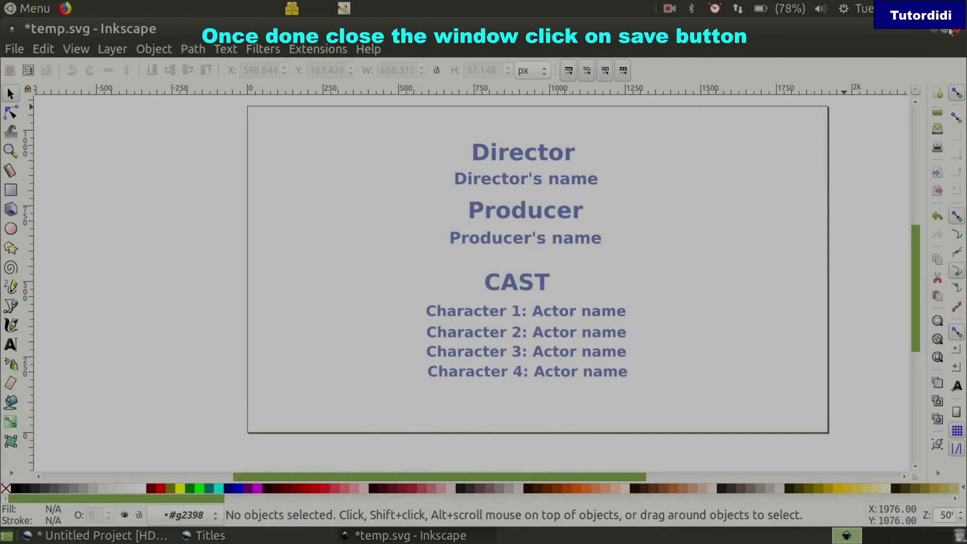
click(953, 31)
click(649, 347)
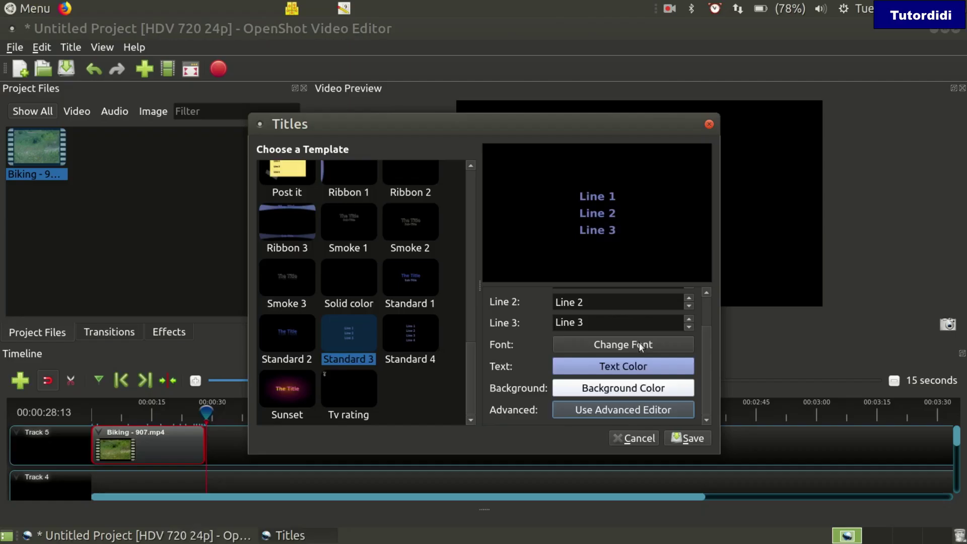
Name the title file "End credits" and save the title to the project
scroll(629, 363, up, 2)
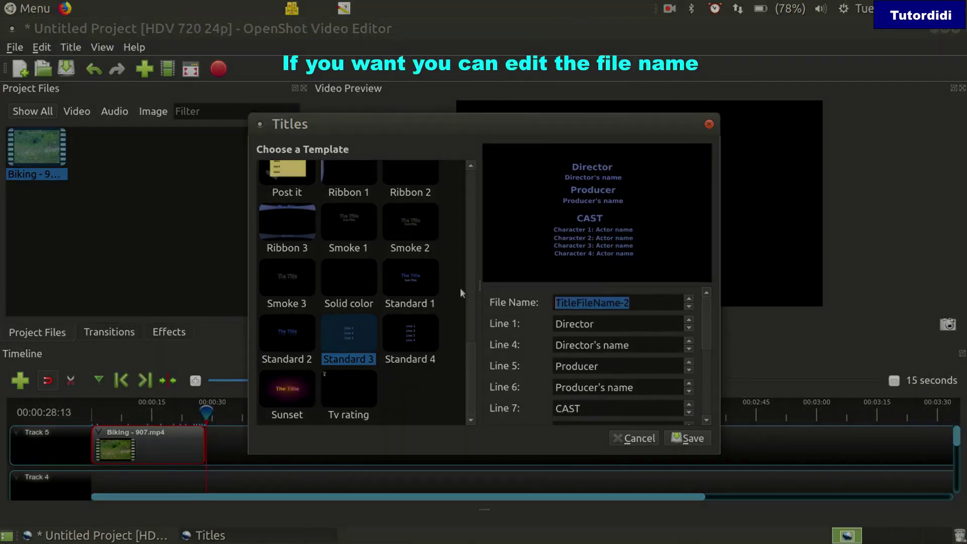
text(E)
key(BackSpace)
text(En)
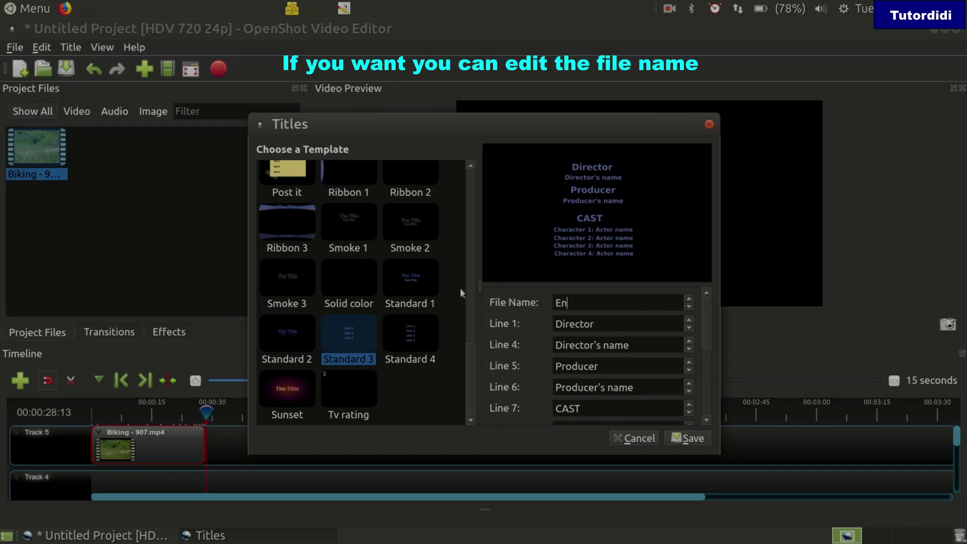
text(d credits)
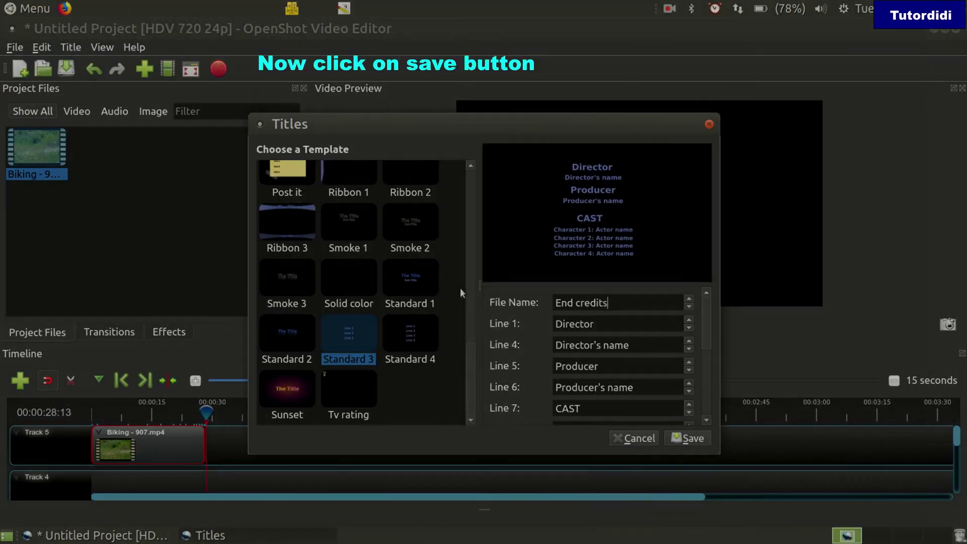
click(700, 441)
Place the End credits title on Track 5 right after the Biking clip and play it back
drag(105, 171, 211, 436)
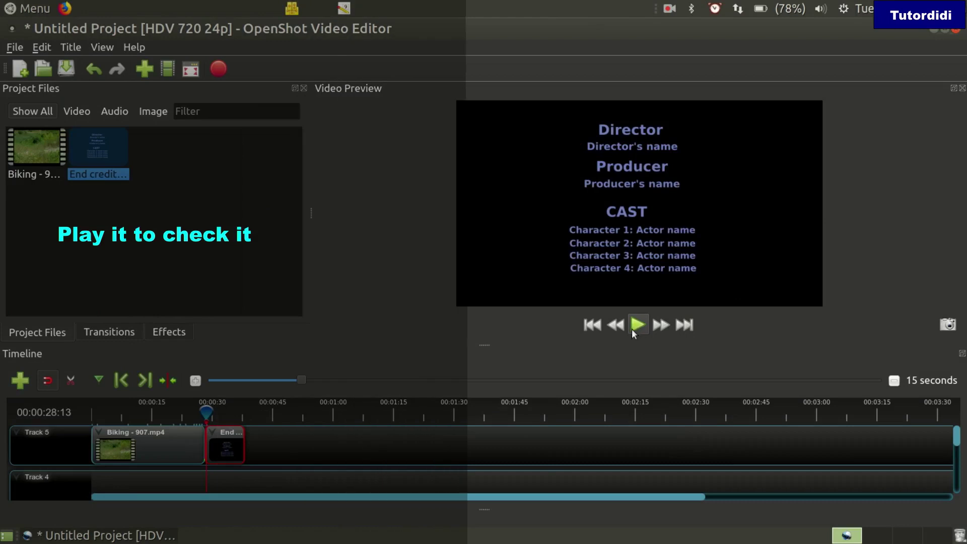
click(632, 327)
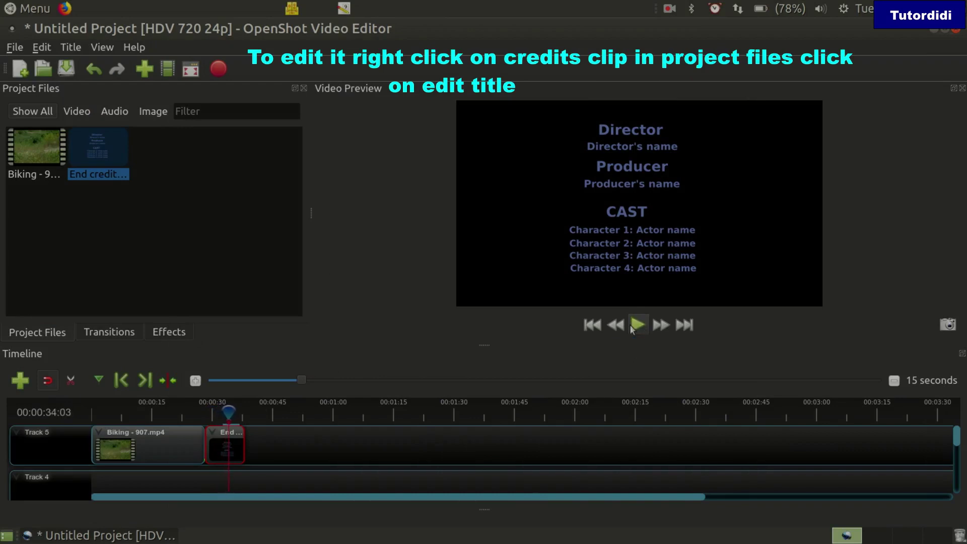
Edit the End credits title to use white (#ffffff) text and save it
right_click(94, 153)
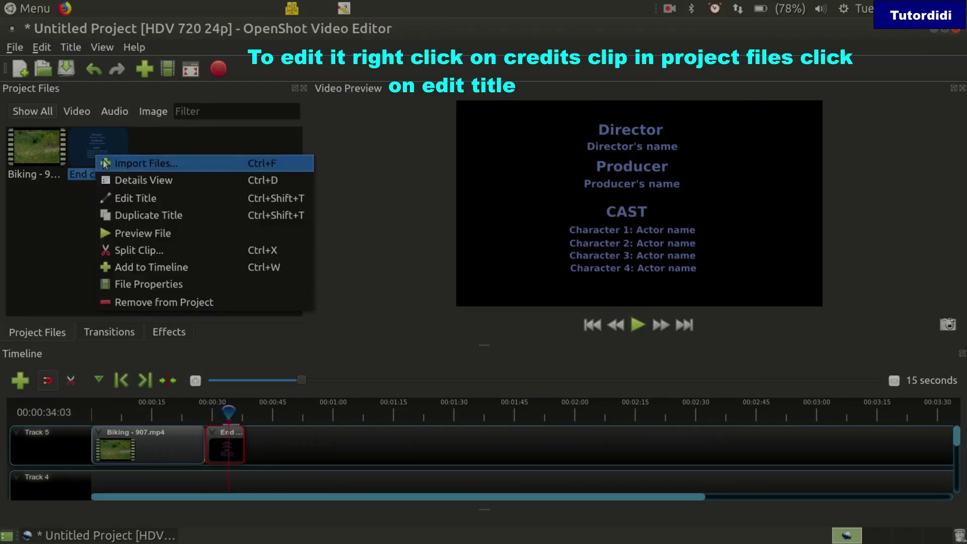
click(147, 197)
scroll(446, 327, down, 3)
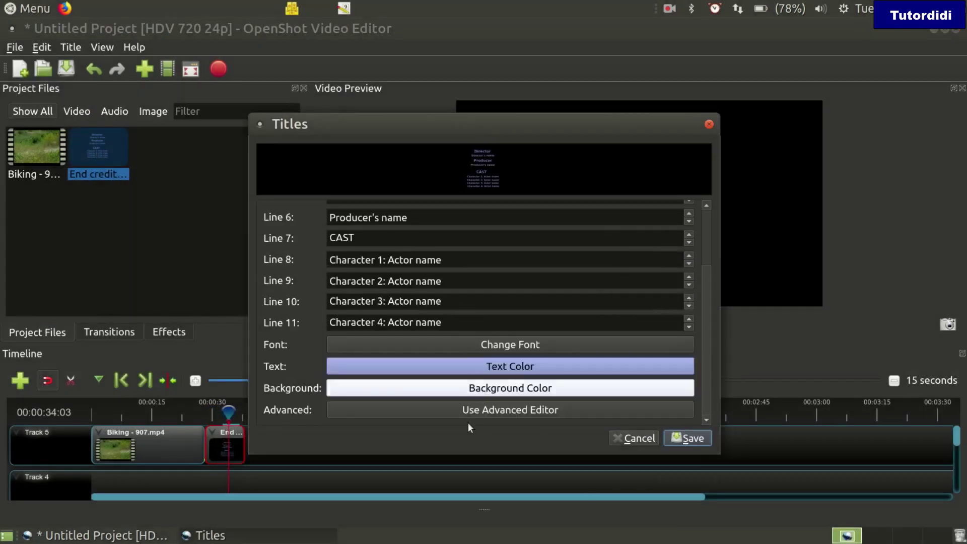
click(521, 363)
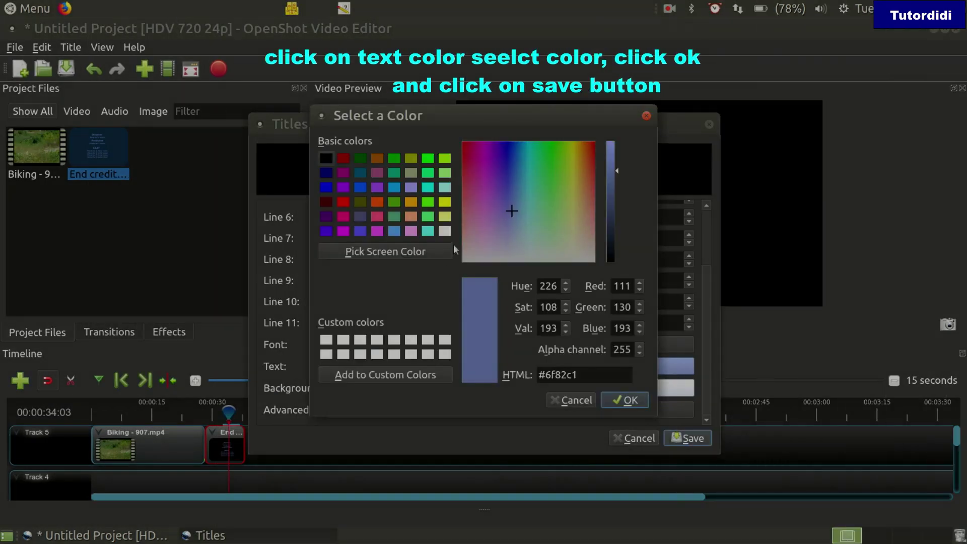
click(445, 231)
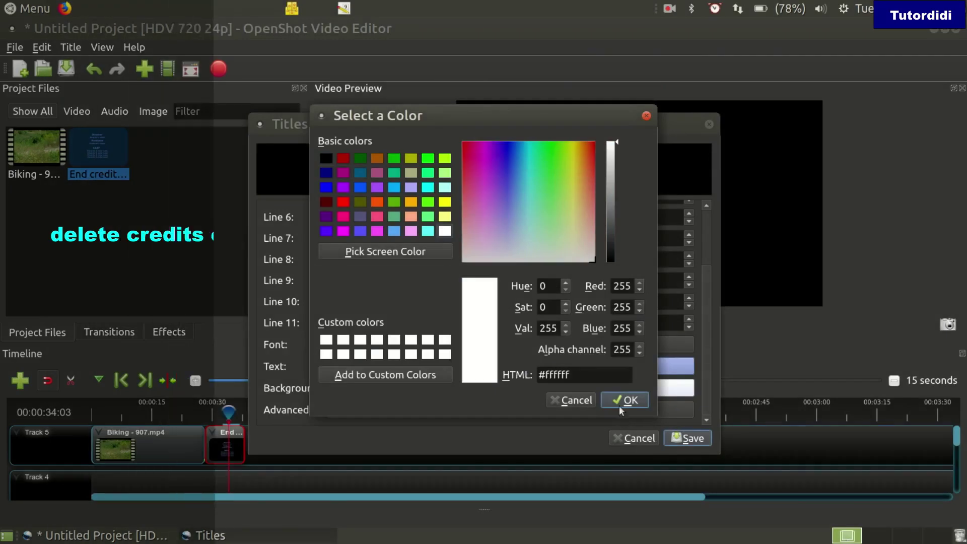
click(622, 402)
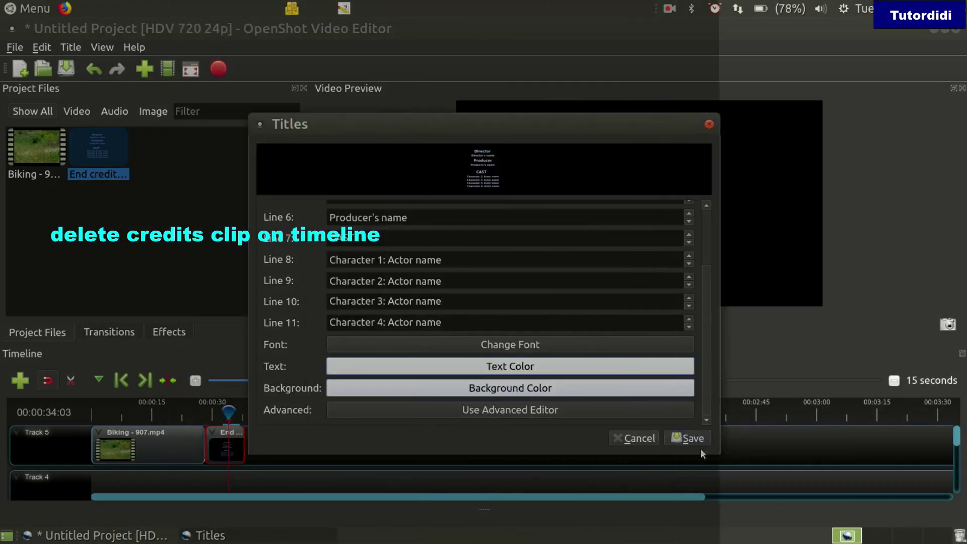
click(686, 438)
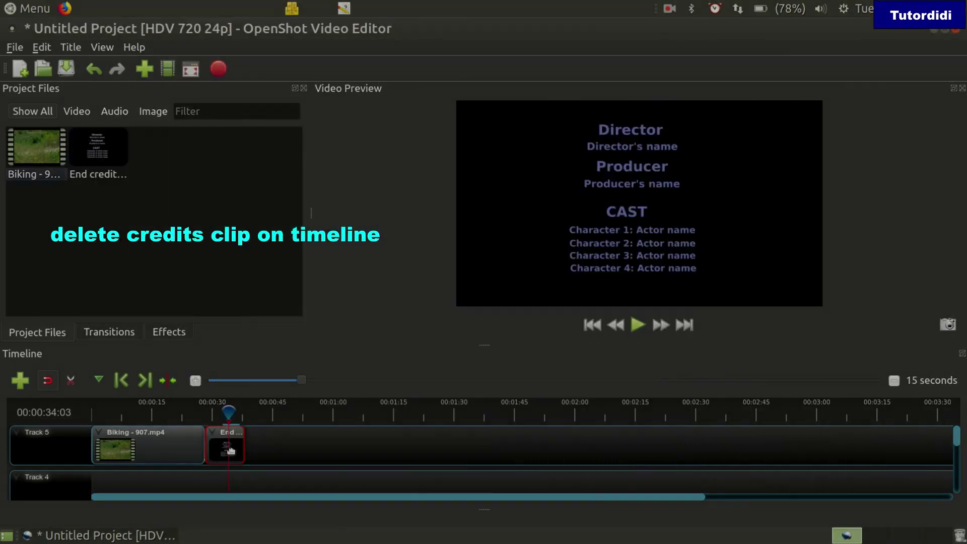
Replace the old credits clip on Track 5 with the updated End credits title, right after the Biking clip
key(Delete)
drag(107, 145, 221, 443)
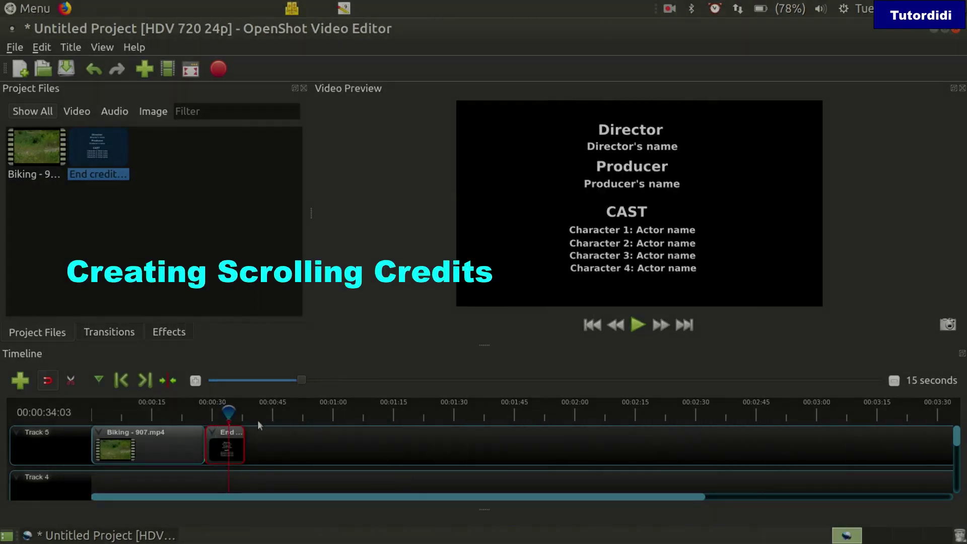
Move the playhead to the start of the credits clip and set the clip's Location Y property to 1
drag(219, 421, 257, 424)
right_click(216, 434)
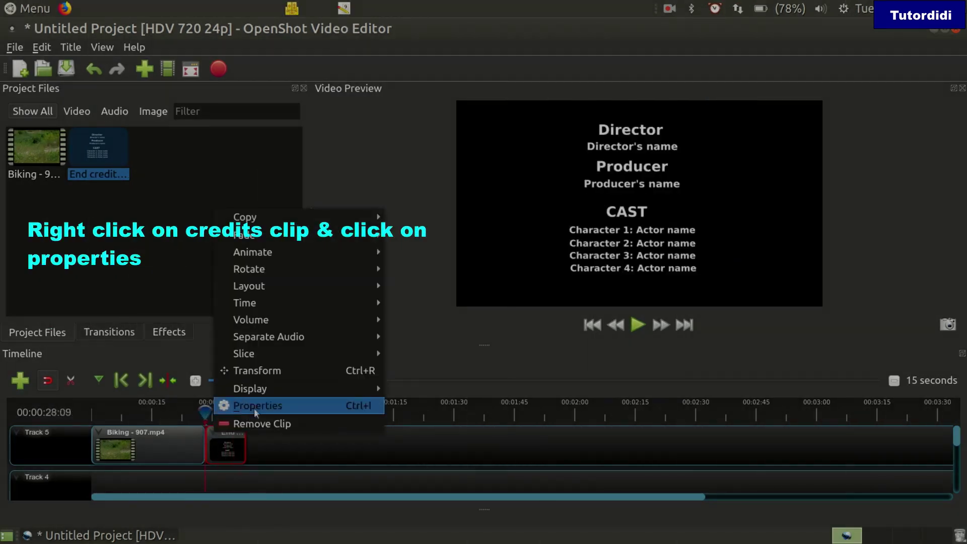
click(270, 405)
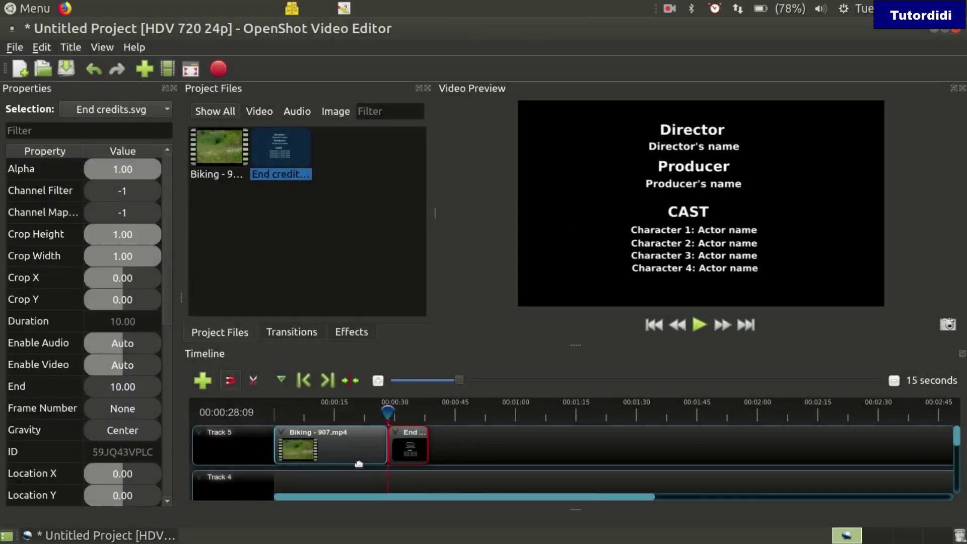
scroll(62, 318, down, 1)
scroll(64, 322, down, 2)
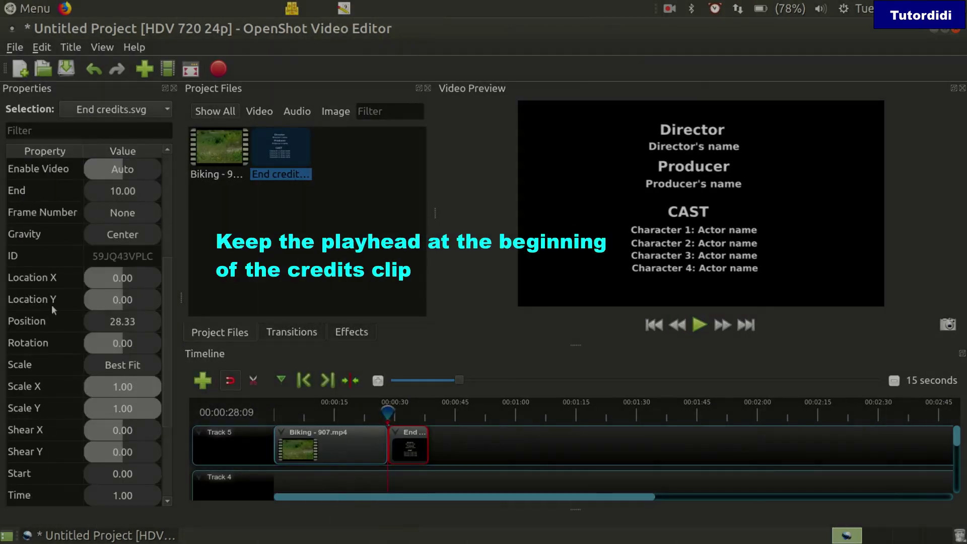
drag(115, 301, 162, 314)
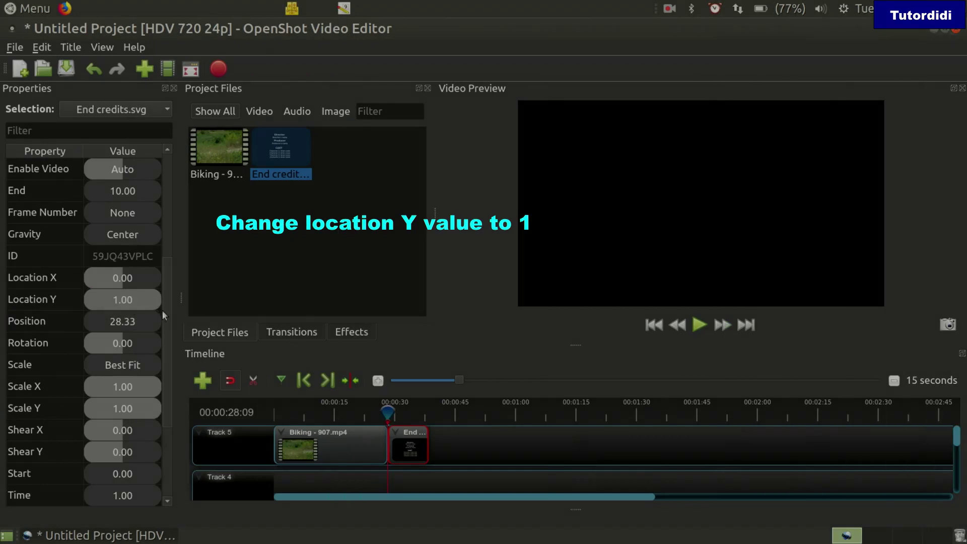
Set the credits clip's Location Y to -1 at the clip's end, and play the scrolling credits from before the clip's start
drag(384, 414, 428, 413)
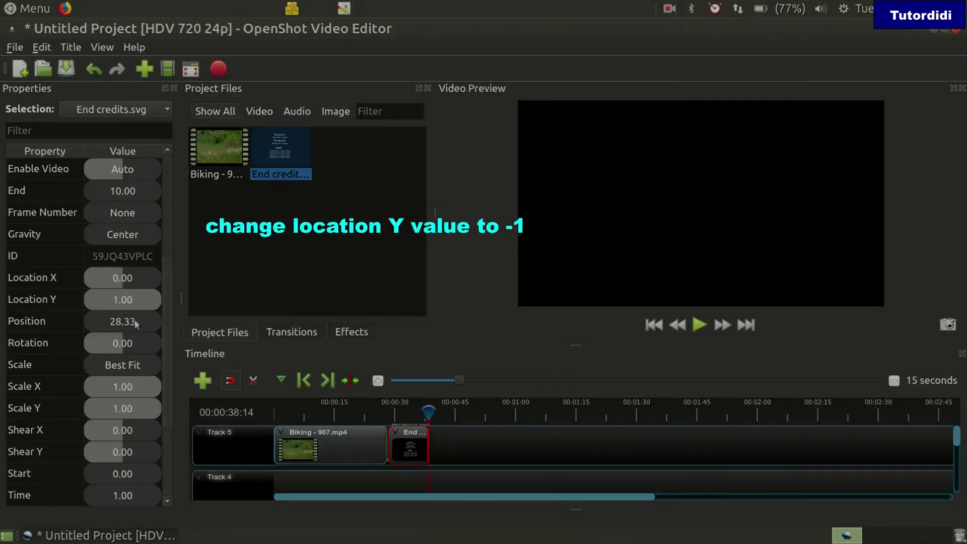
drag(159, 300, 93, 305)
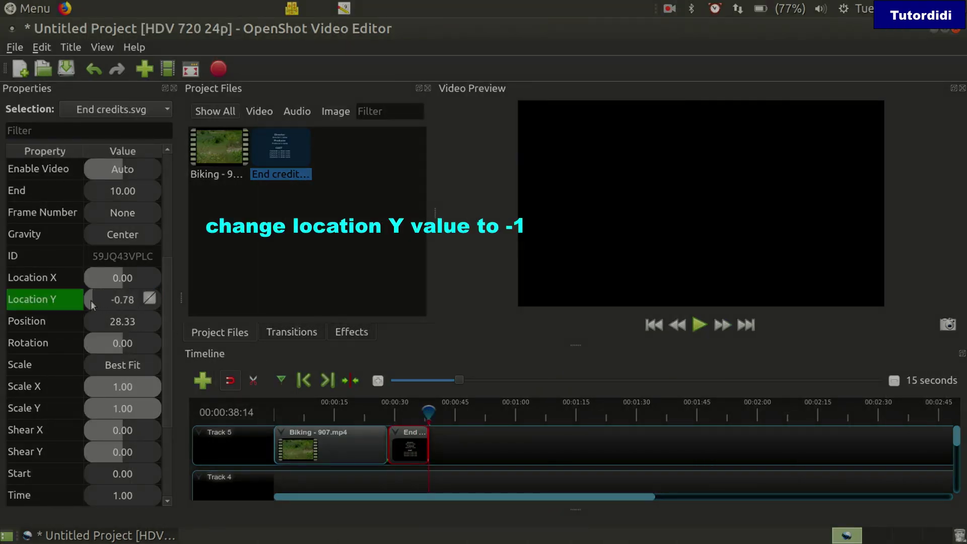
drag(428, 413, 378, 413)
click(700, 330)
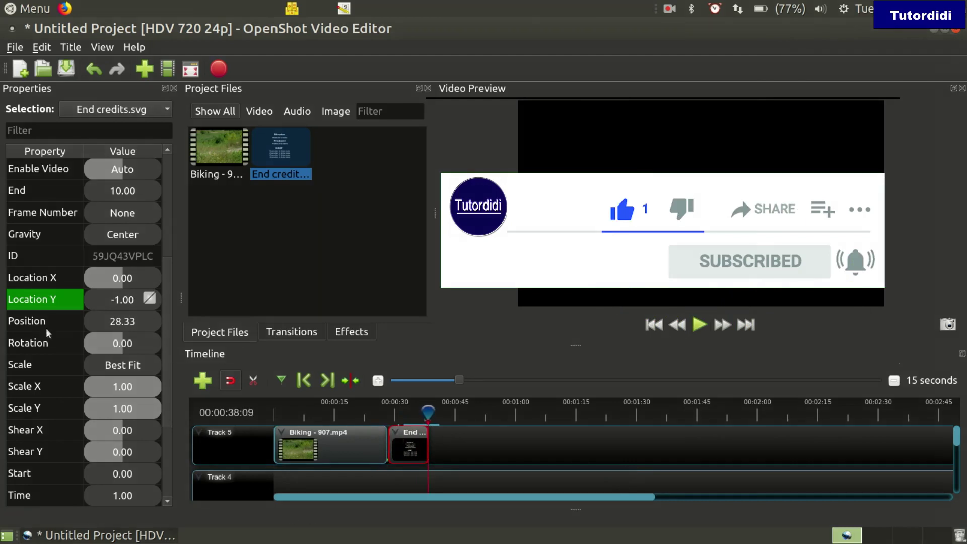
Replace the animated credits clip on Track 5 with a fresh copy and move the playhead to just before its start
click(407, 438)
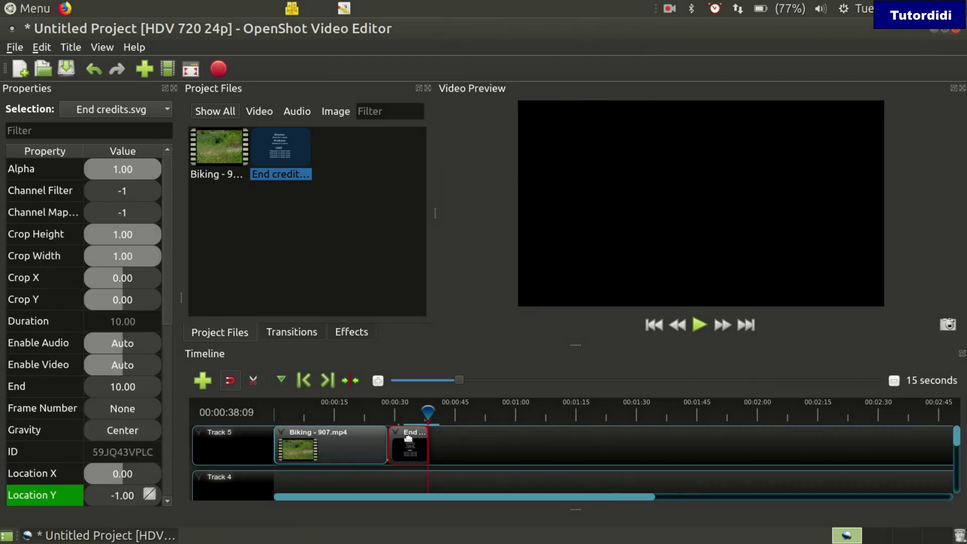
key(Delete)
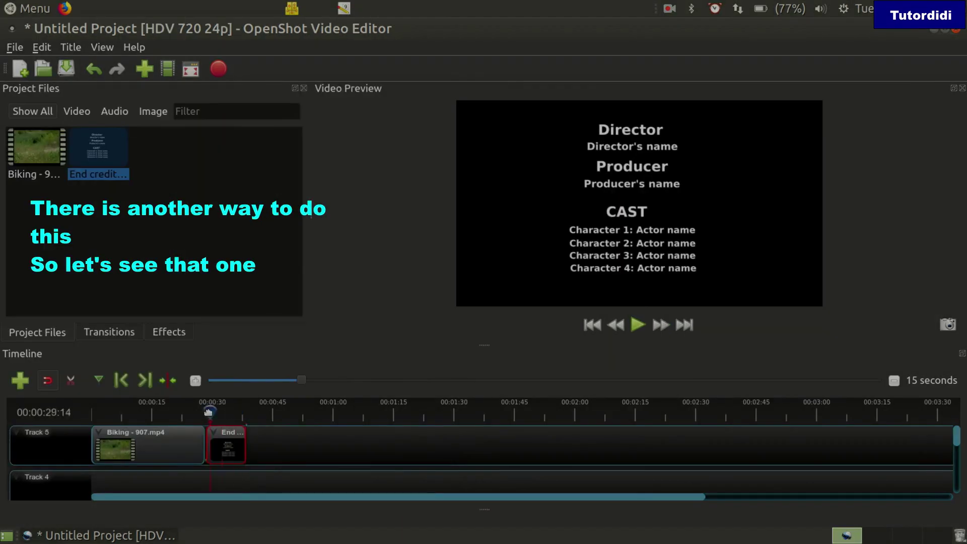
drag(198, 410, 203, 410)
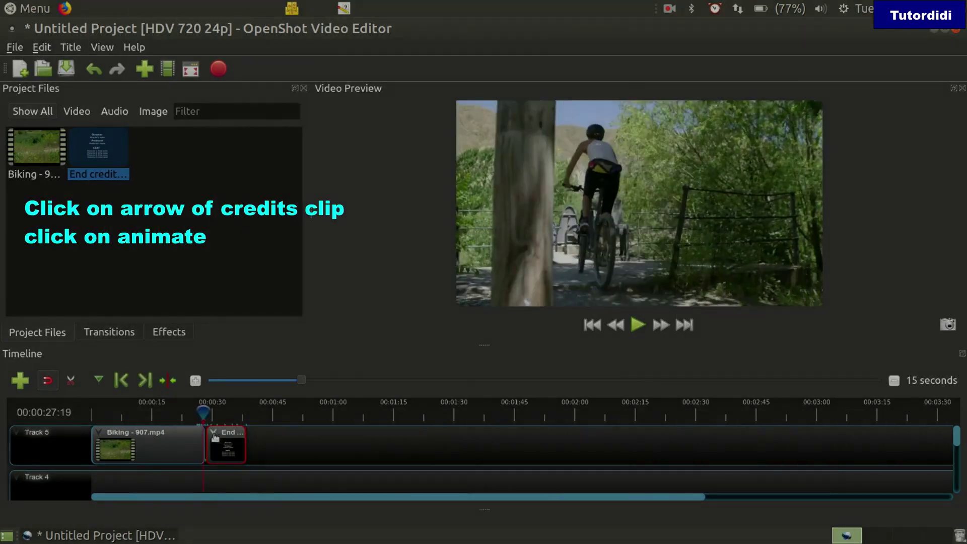
Apply the Bottom to Top edge-to-edge animation to the entire End credits clip on Track 5
click(214, 434)
click(322, 274)
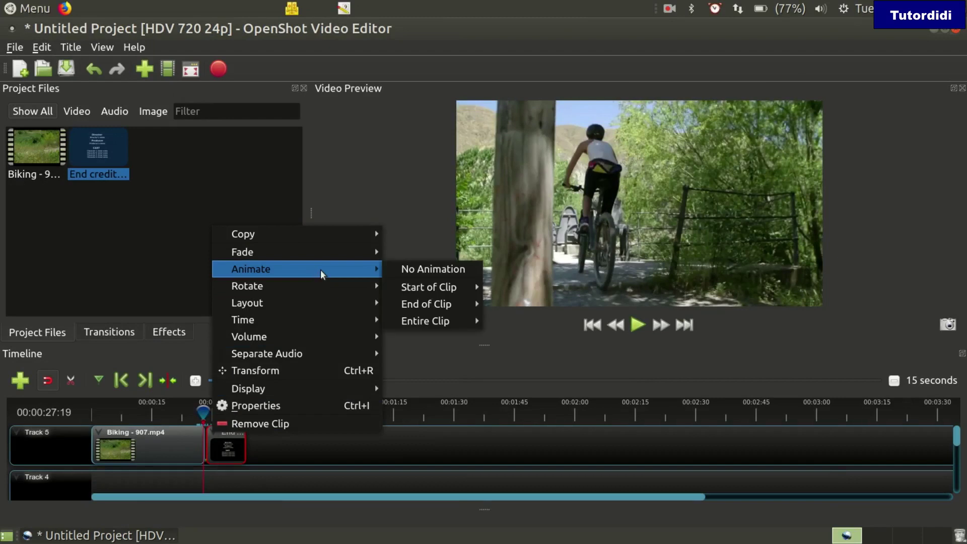
mouse_move(457, 322)
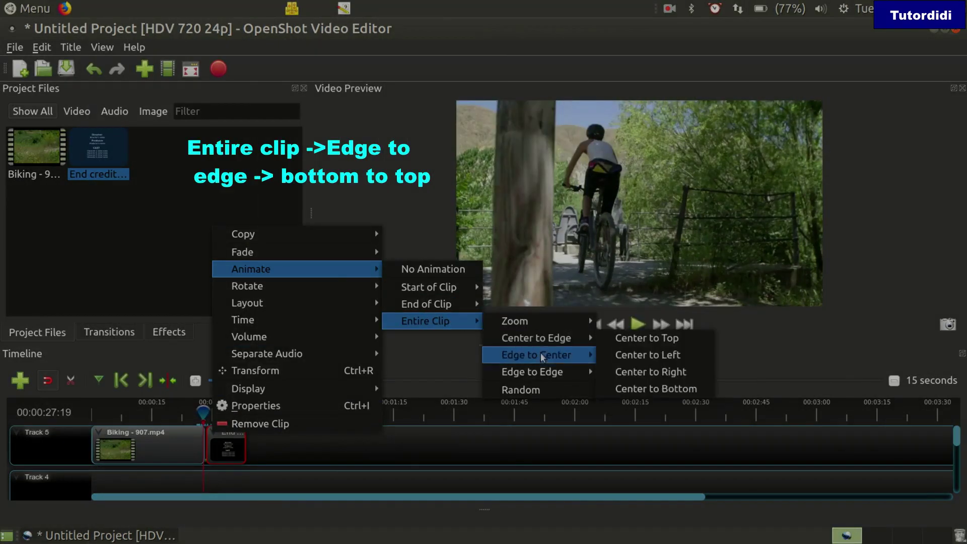
mouse_move(552, 377)
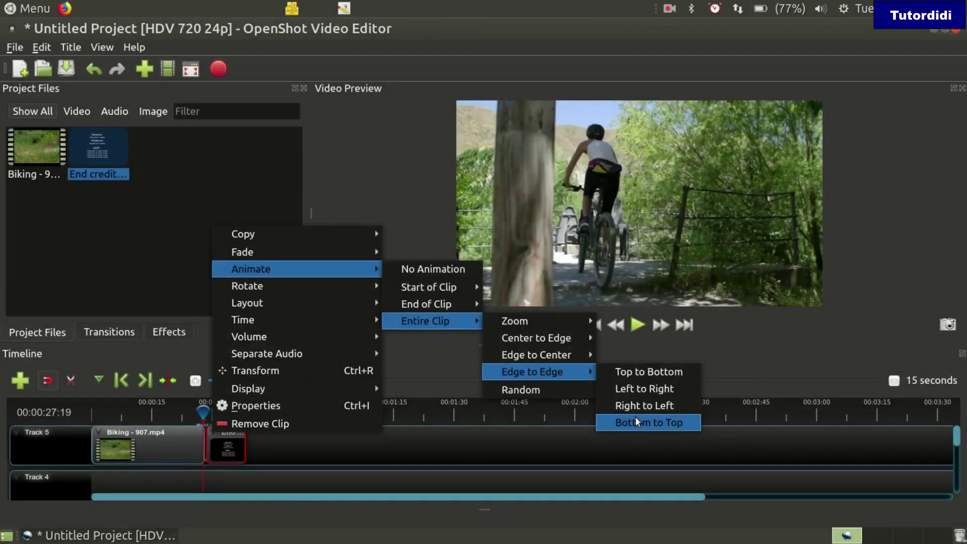
click(637, 421)
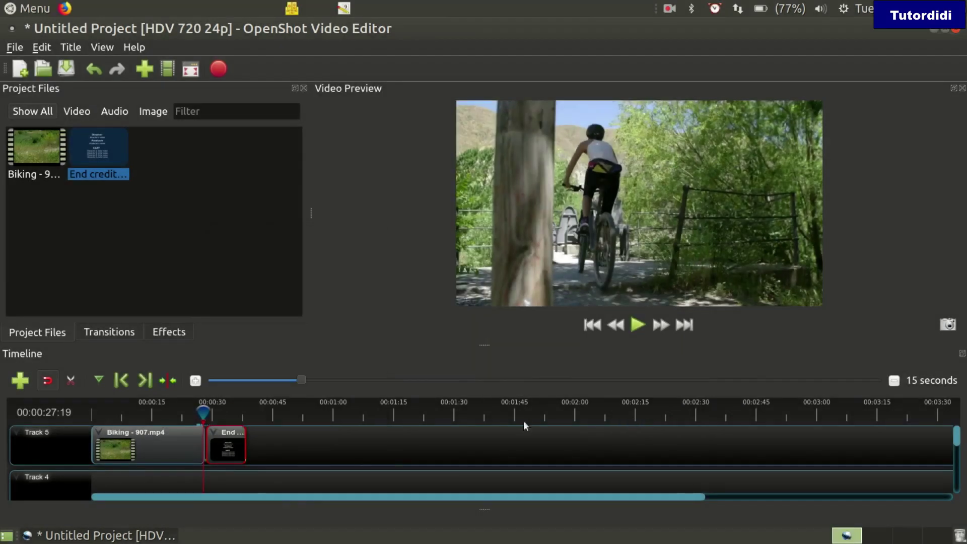
Play the animated credits from just before the clip's start in an enlarged preview, and pause near the end of the scroll
click(635, 325)
drag(631, 345, 616, 474)
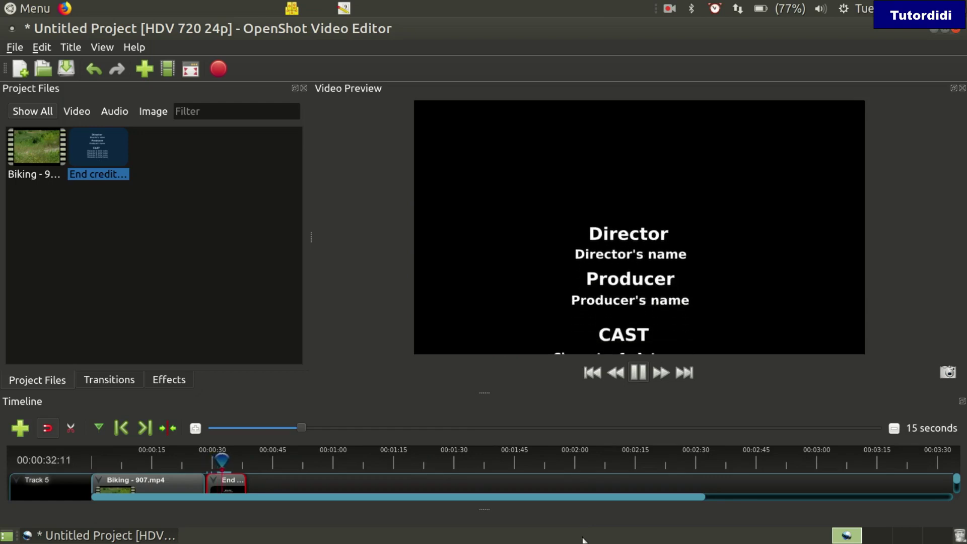
click(642, 371)
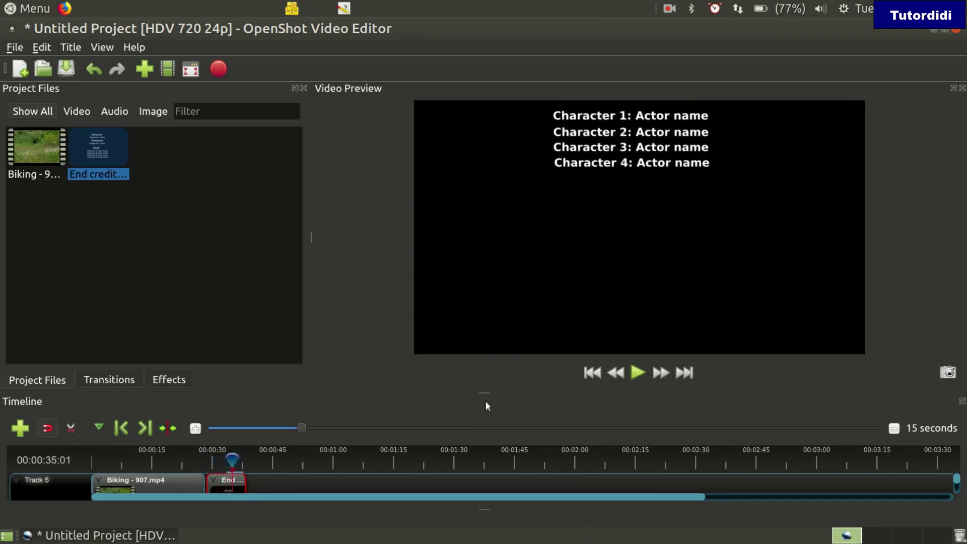
Move the Biking clip down to Track 4, and shift the credits clip on Track 5 over the video's last seconds with the playhead just before it
drag(485, 393, 412, 380)
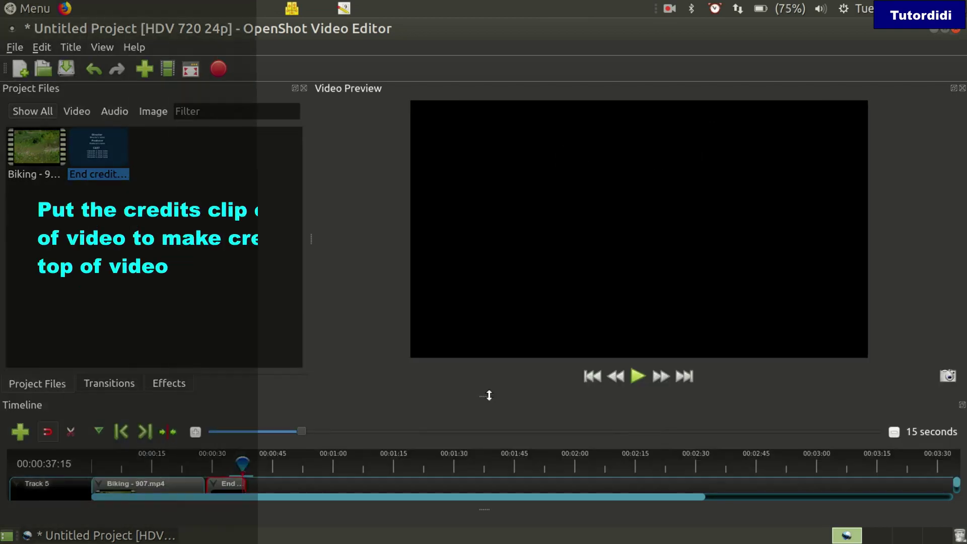
drag(488, 393, 476, 312)
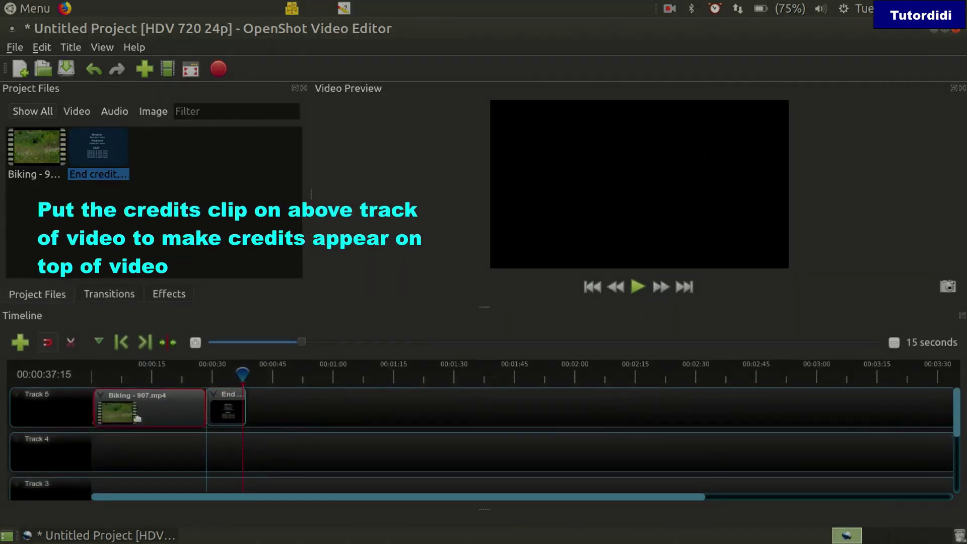
drag(141, 414, 134, 457)
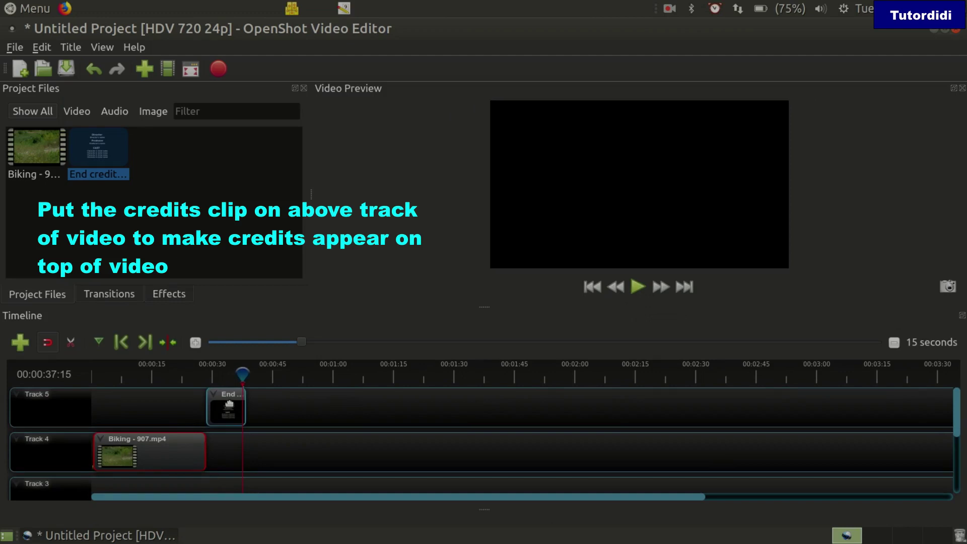
drag(231, 401, 162, 372)
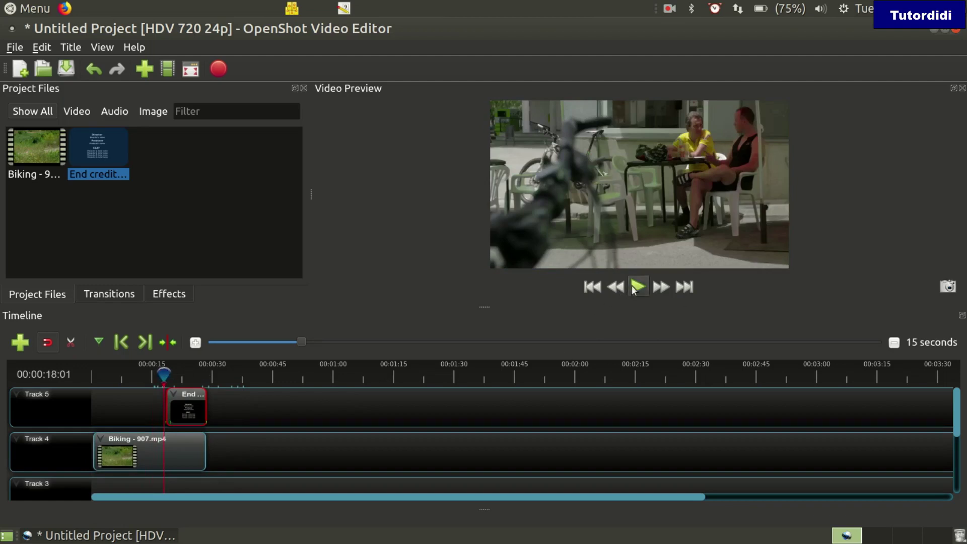
Play the credits scrolling over the end of the Biking video in an enlarged preview
key(space)
drag(483, 311, 465, 375)
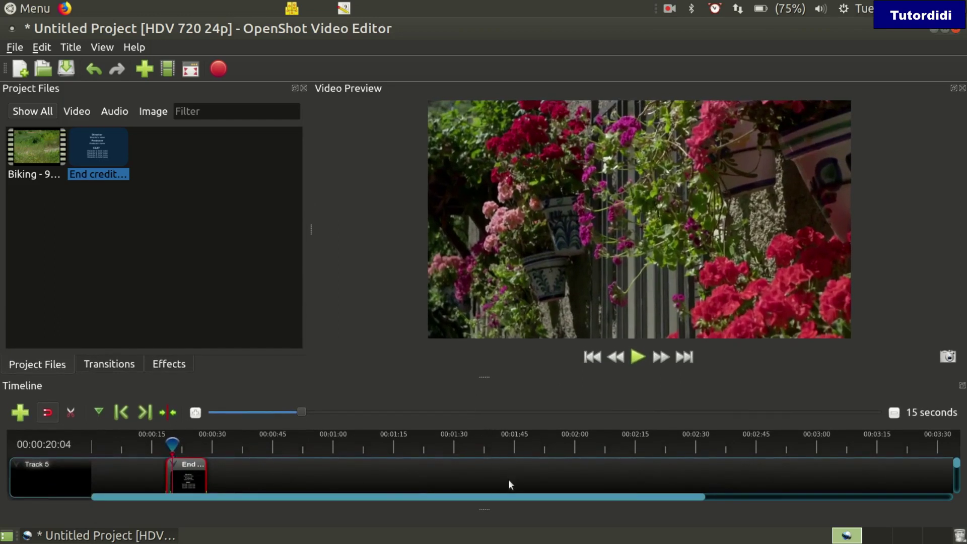
click(637, 356)
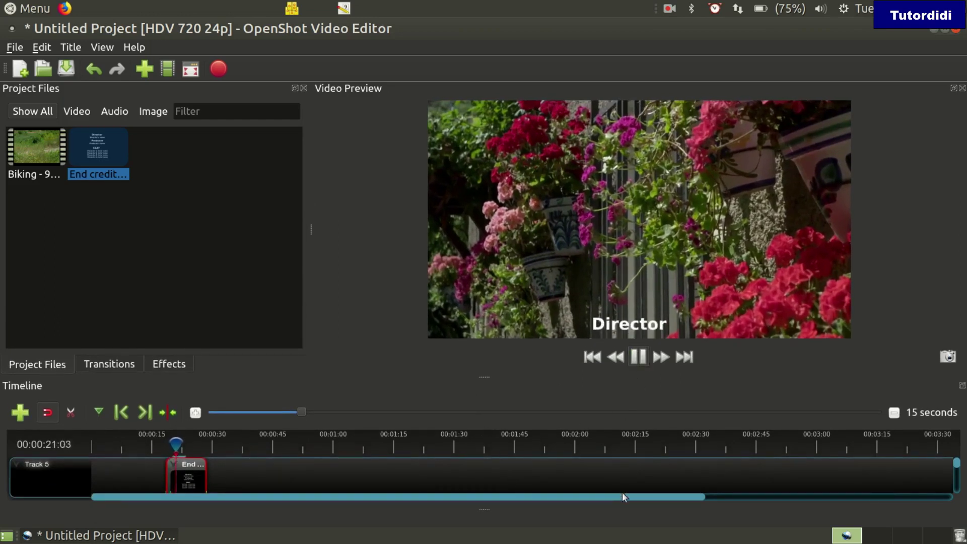